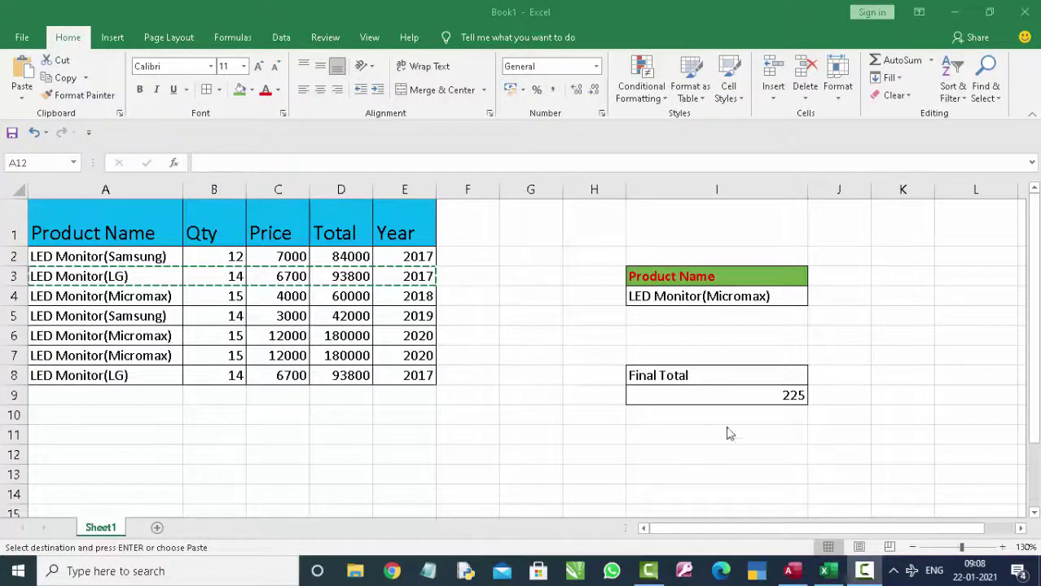
- Clear the copy marquee around row 3 and select the empty cell F10
key(Escape)
click(493, 418)
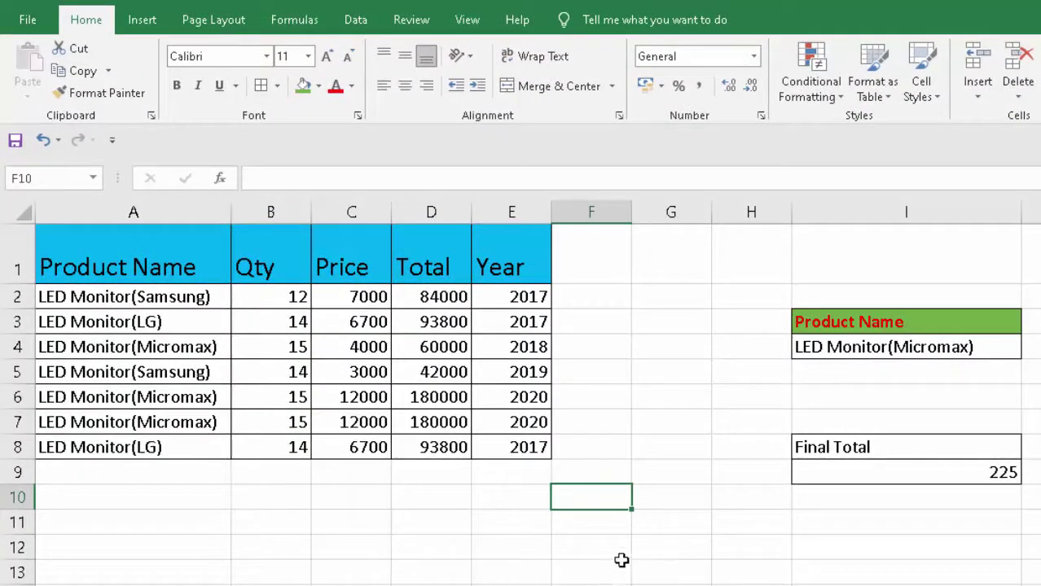
click(447, 531)
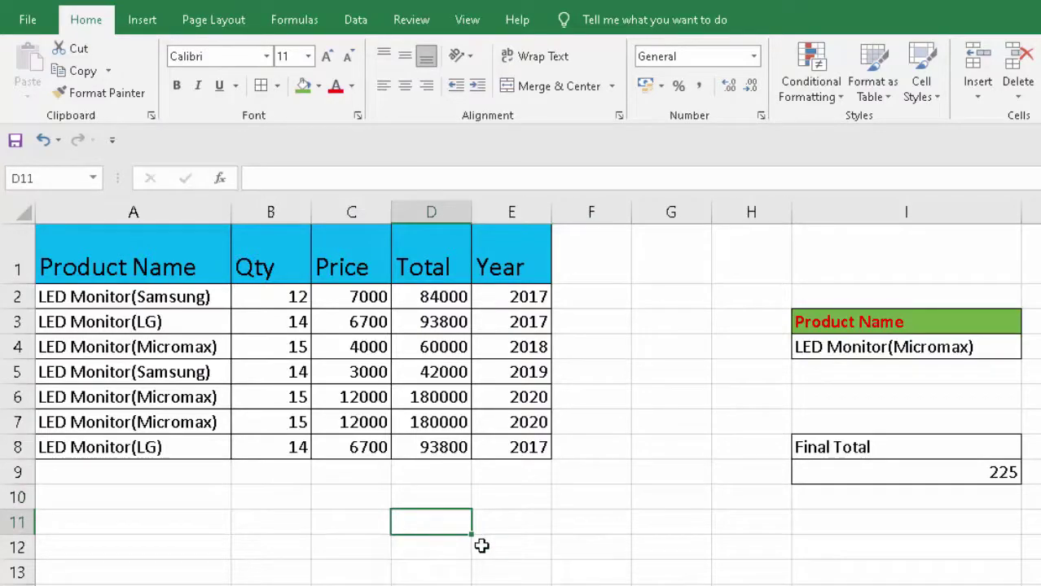
text(=p)
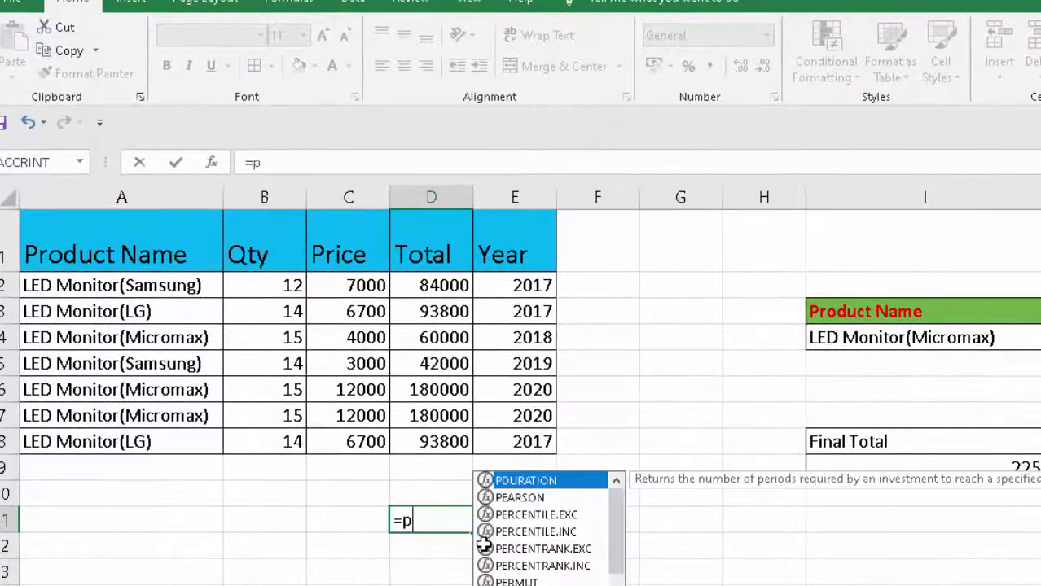
text(rod)
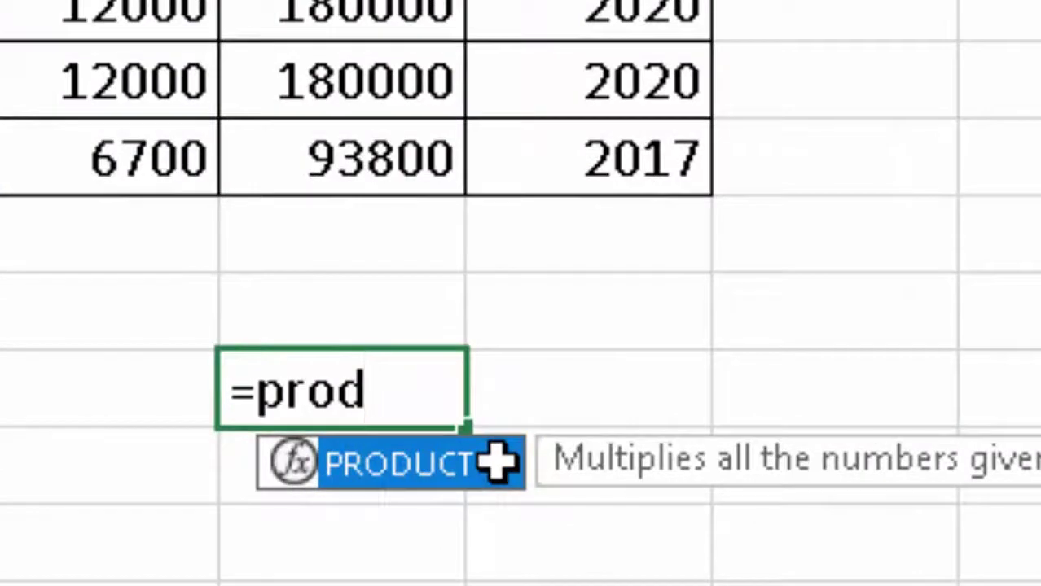
double_click(495, 461)
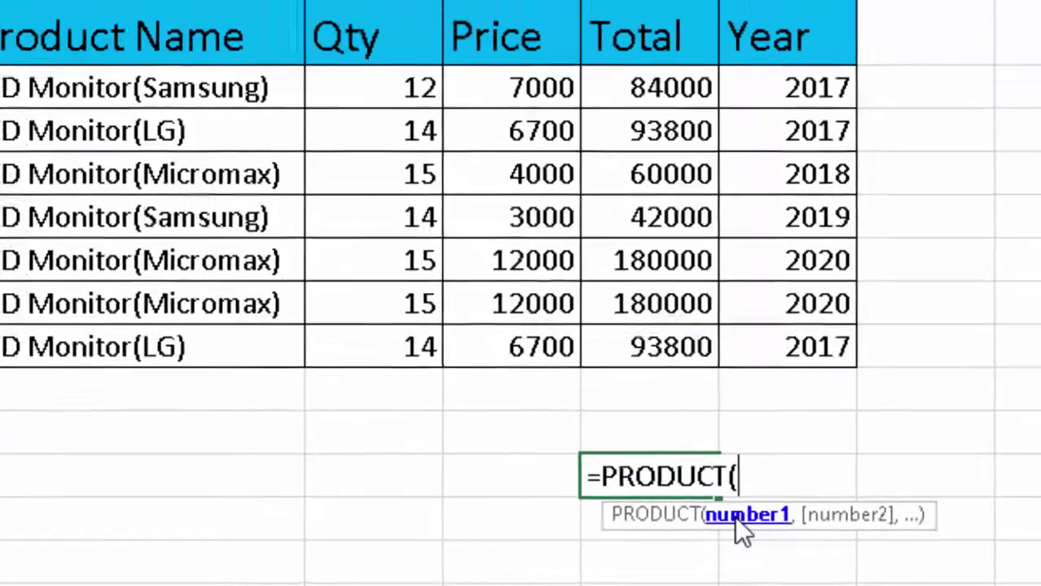
text(4,)
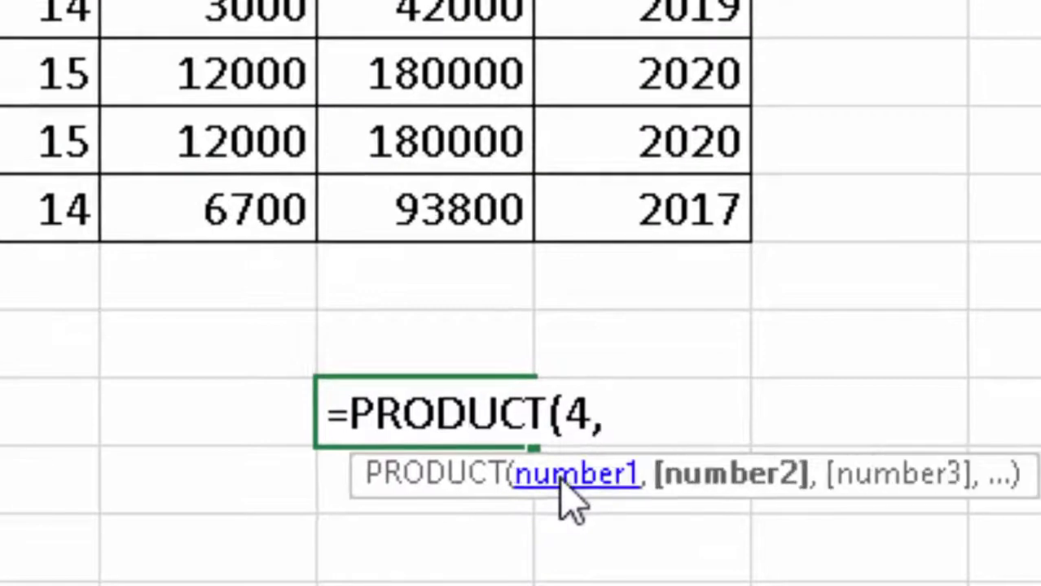
text(2,)
text(2)
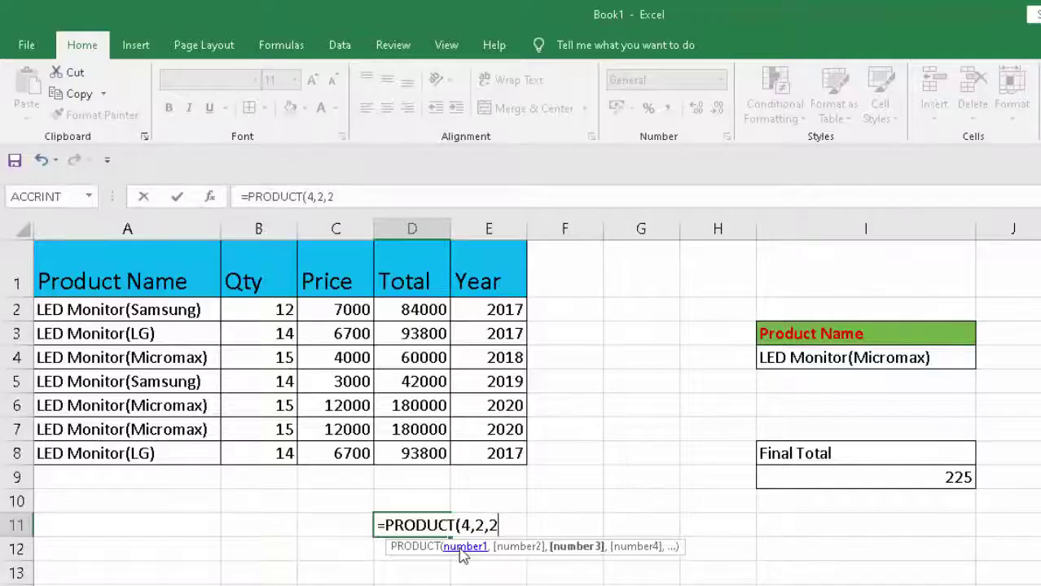
text())
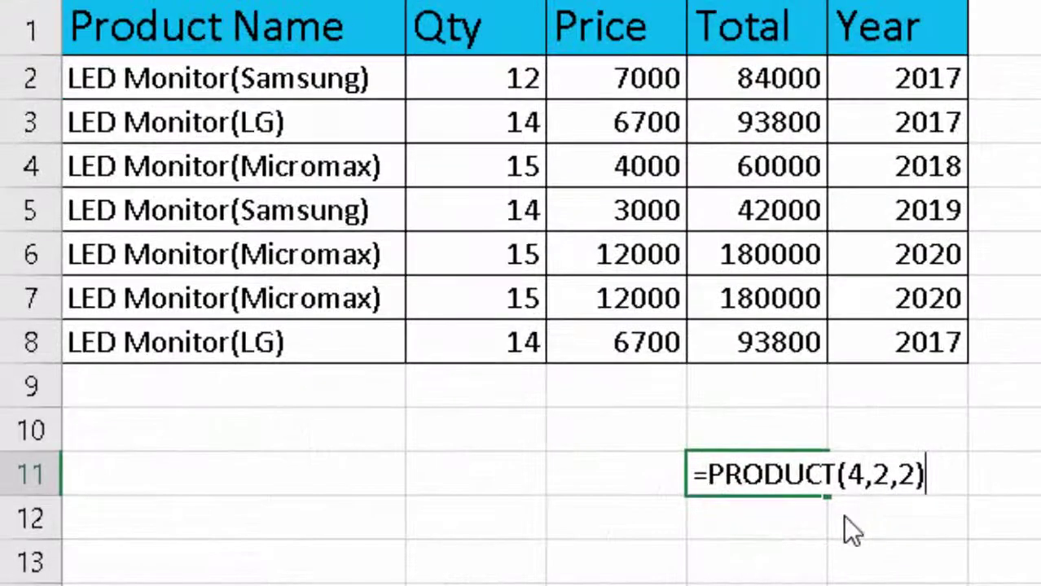
key(Return)
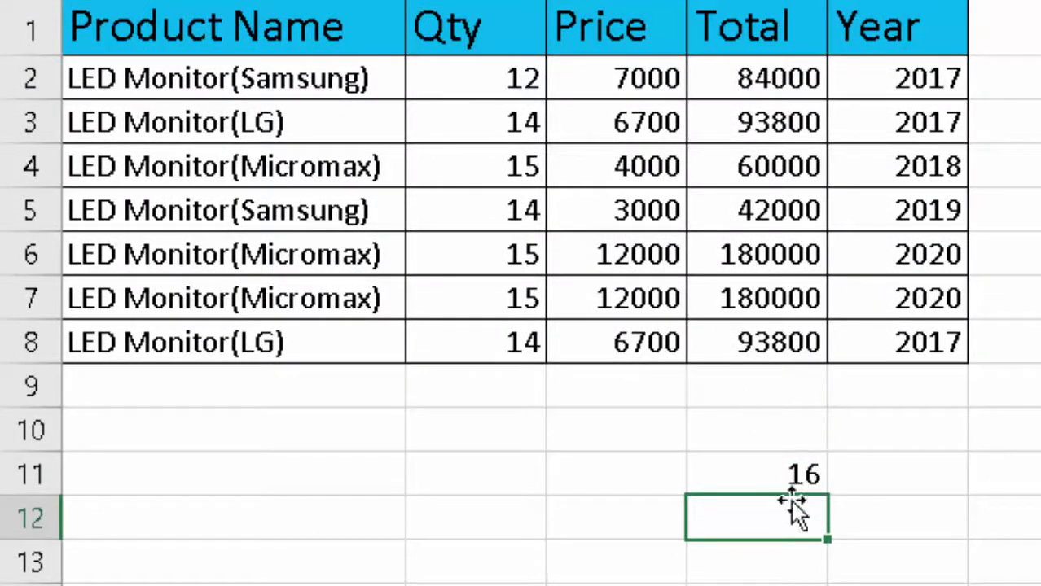
click(798, 471)
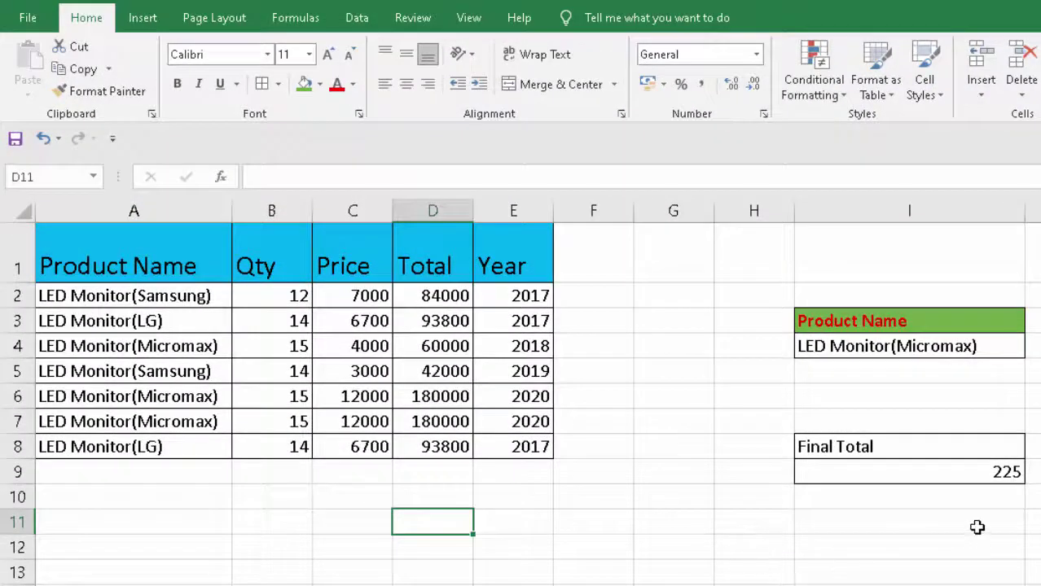
- Replace I9's formula with =DPRODUCT(A1:E8,B1,I3:I4) so the Final Total shows 3375
click(909, 475)
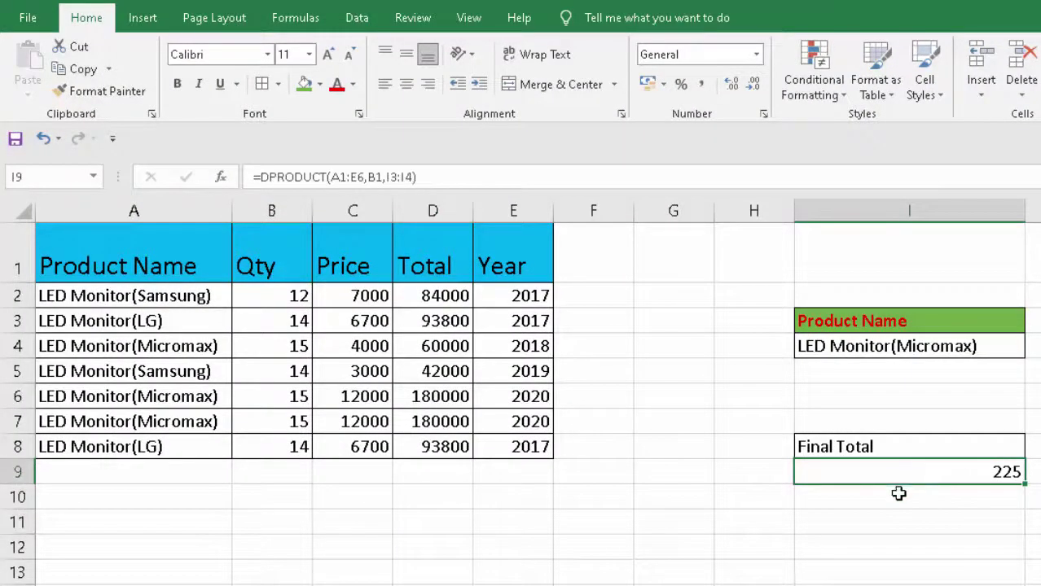
key(Delete)
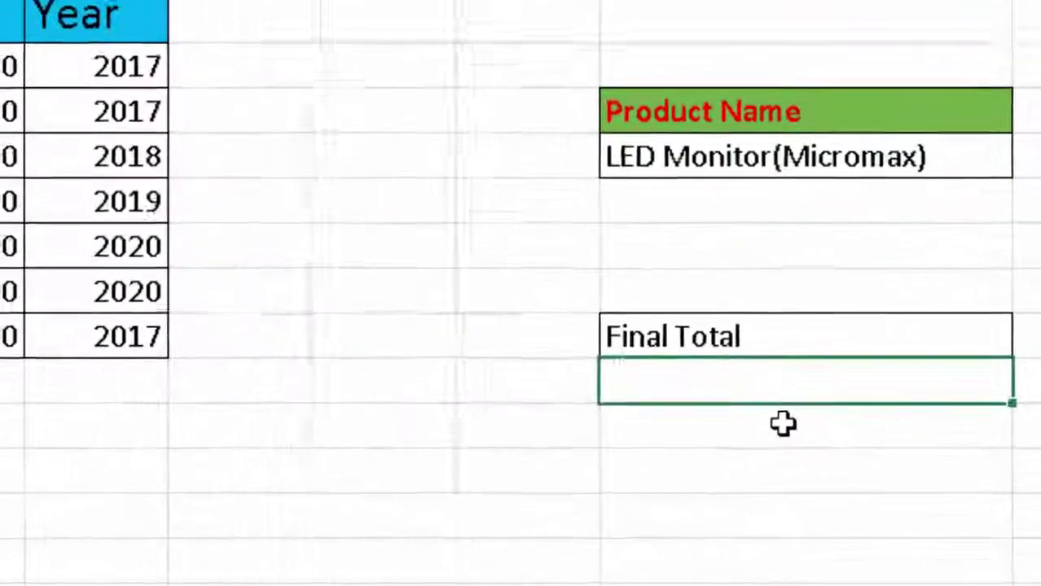
text(=d)
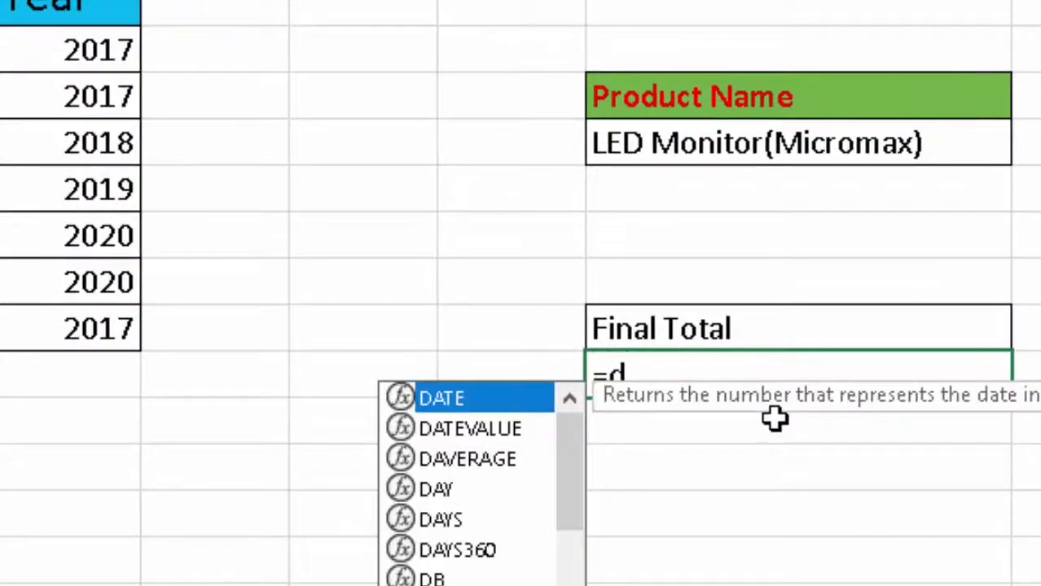
text(pro)
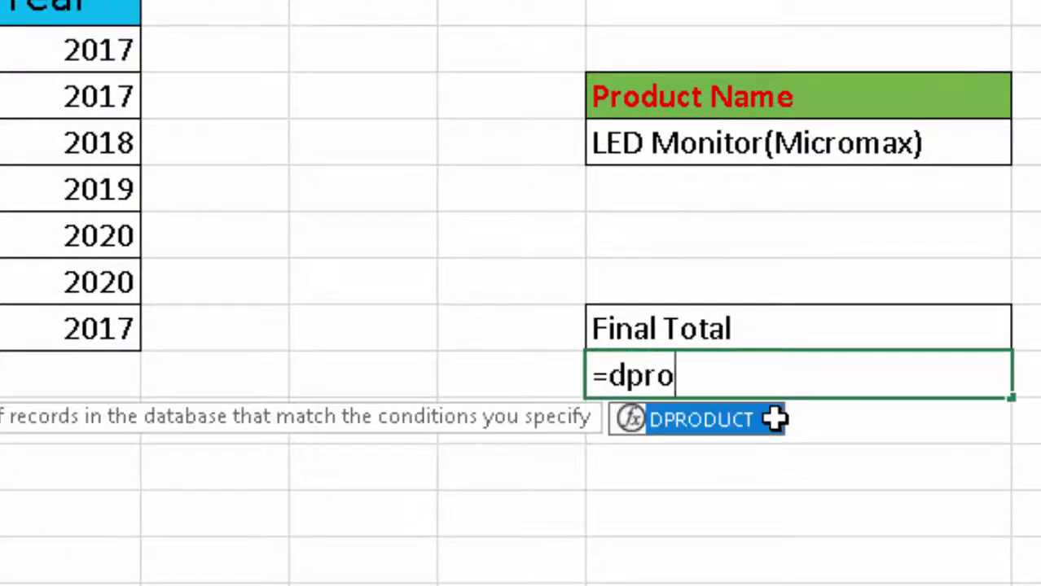
double_click(773, 419)
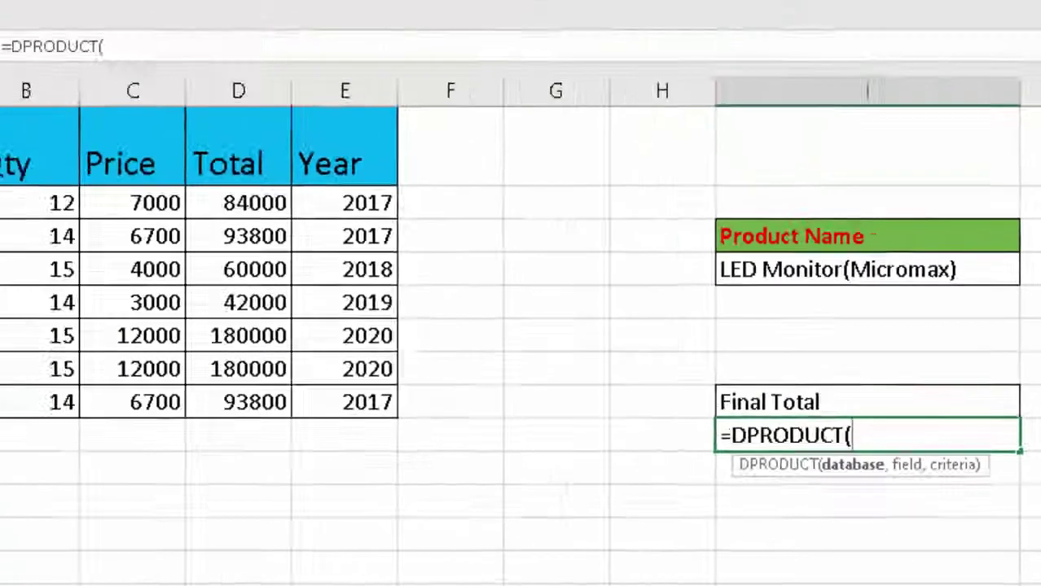
click(57, 259)
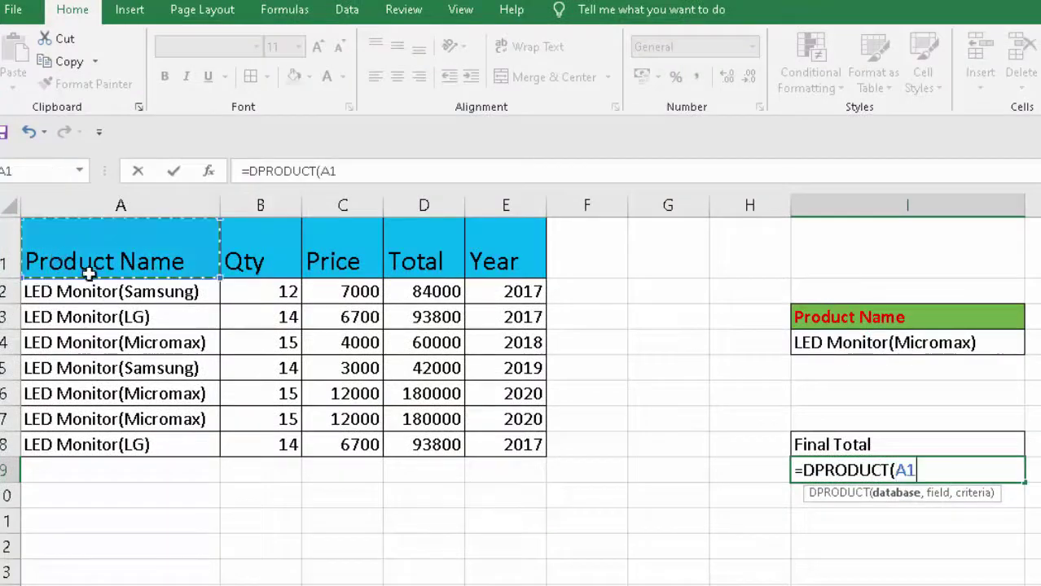
drag(88, 275, 486, 452)
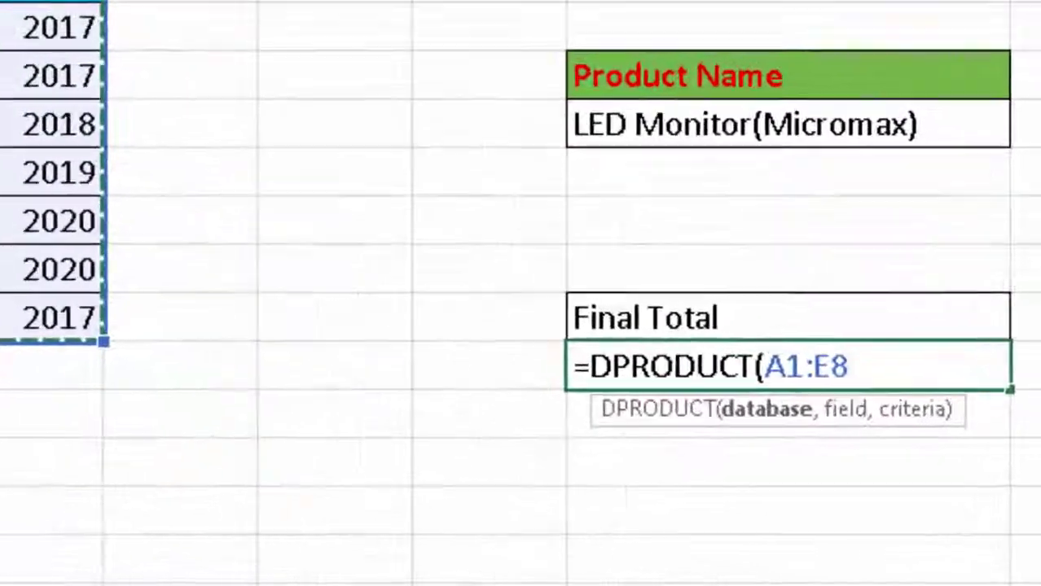
text(,)
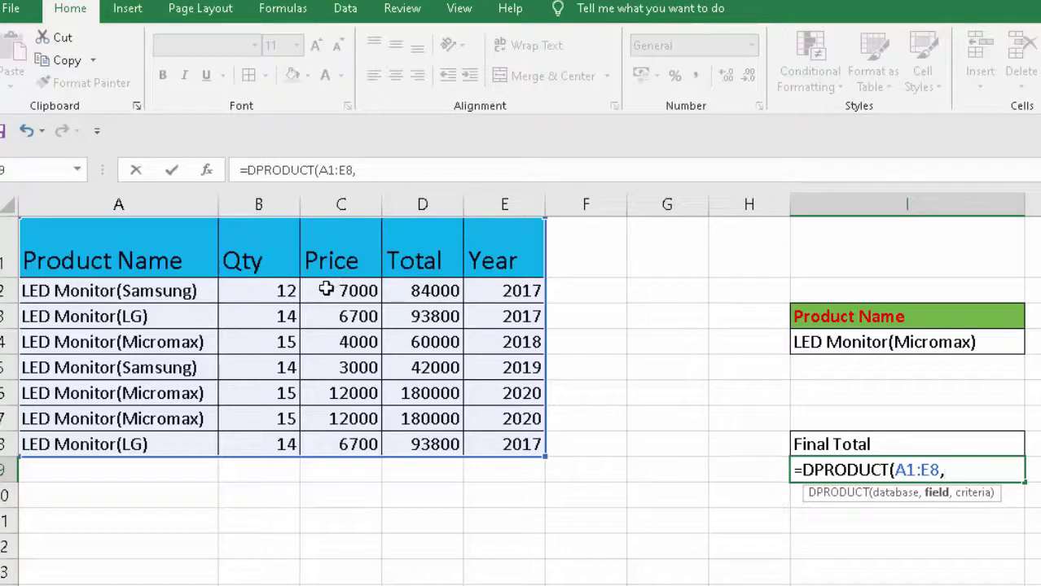
click(266, 257)
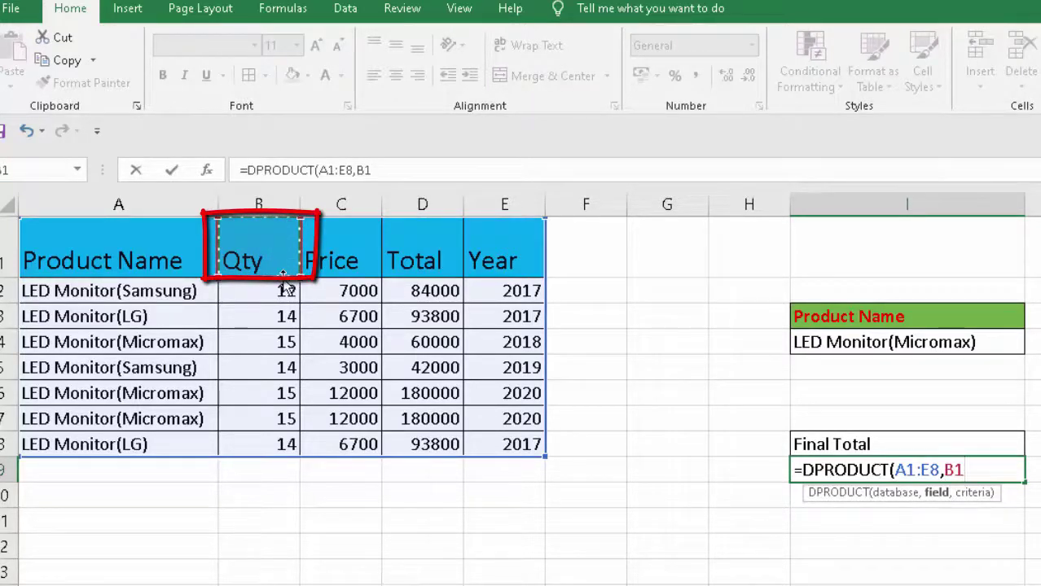
text(,)
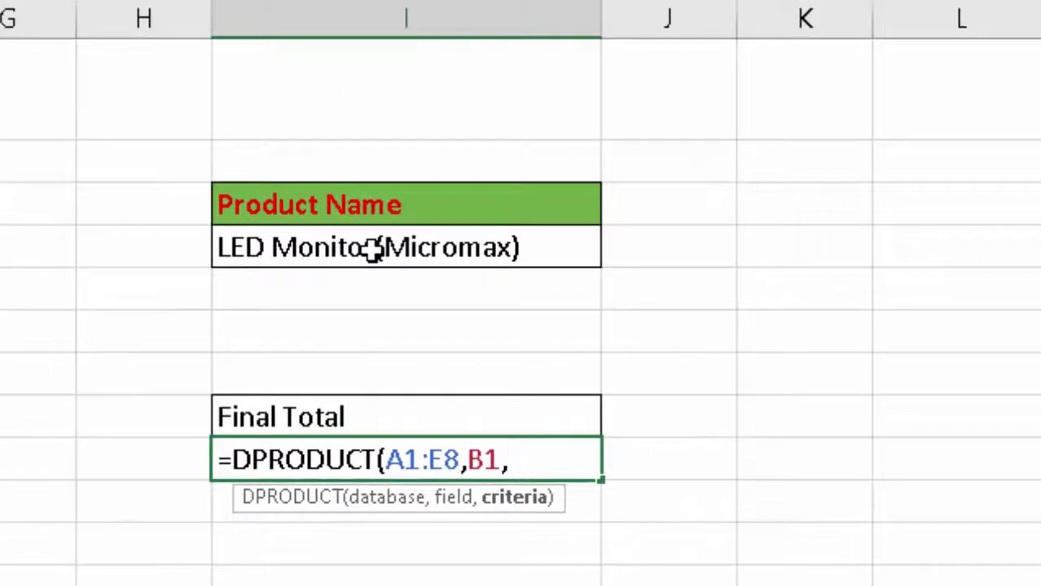
mouse_move(371, 249)
mouse_down()
mouse_move(367, 219)
mouse_move(368, 248)
mouse_up()
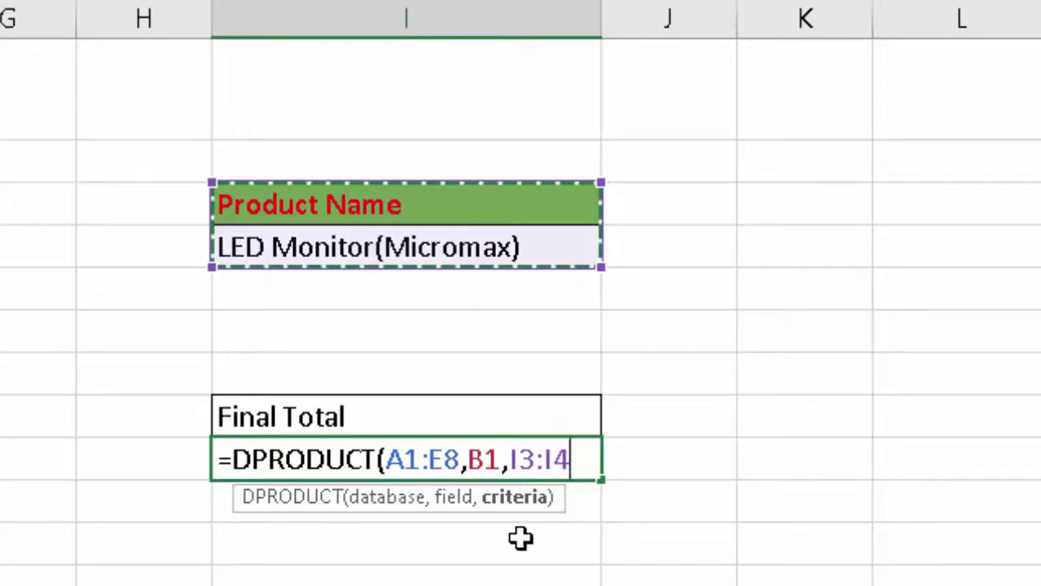
text())
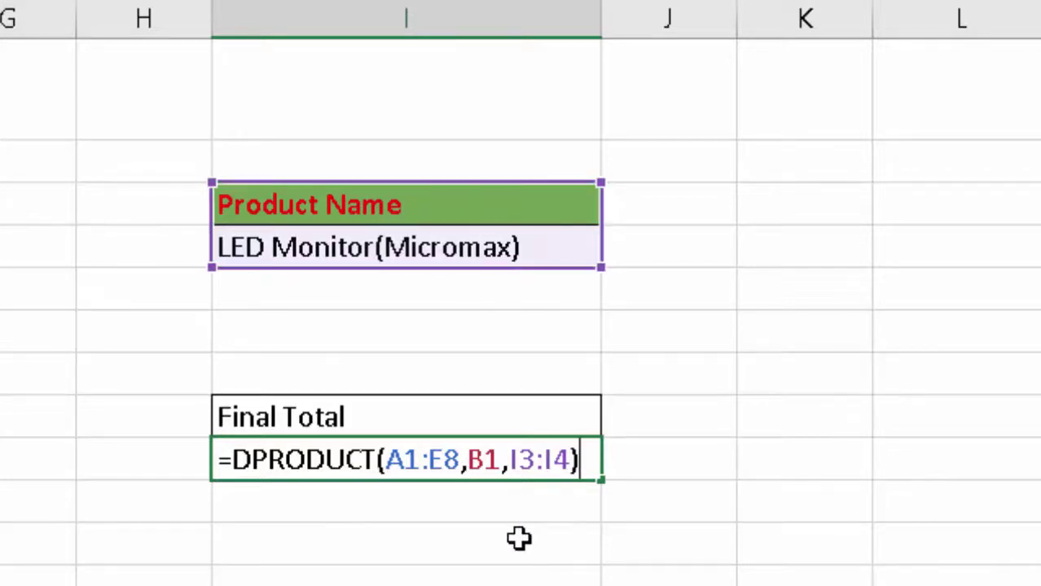
key(Return)
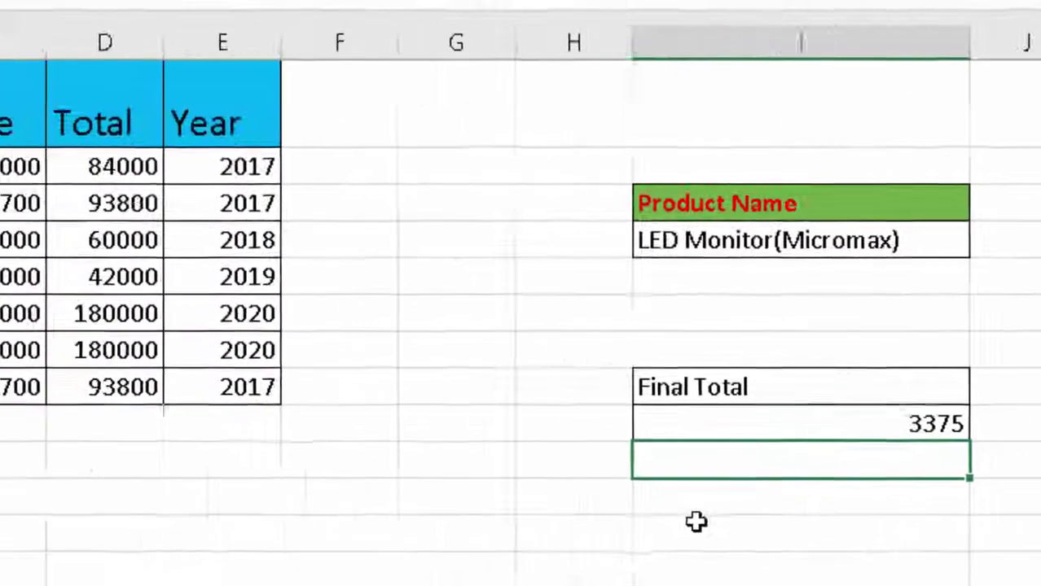
- Enter =B4*B6*B7 in I10 to multiply the three Micromax quantities, giving 3375
text(=)
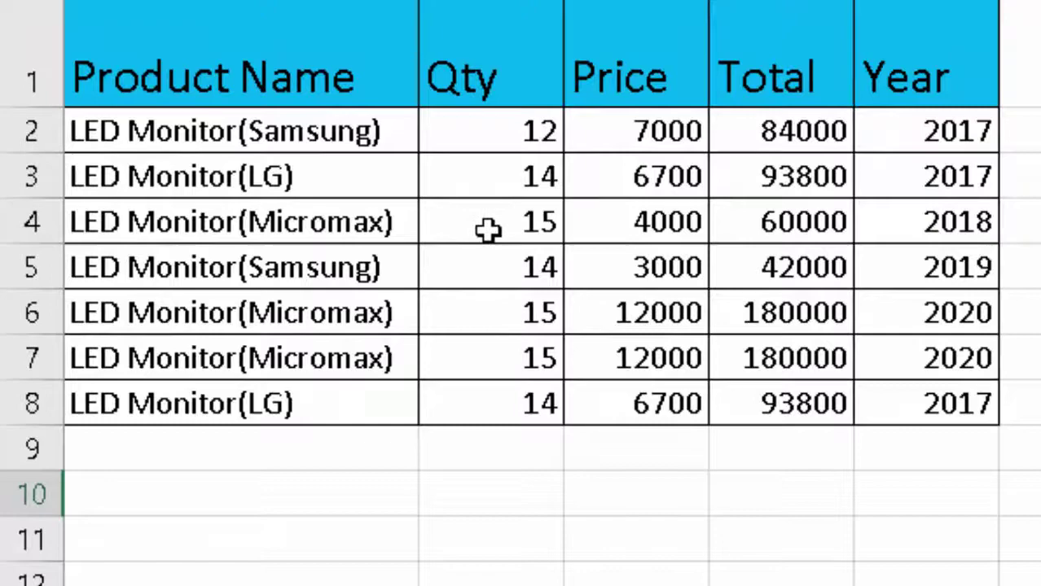
click(488, 230)
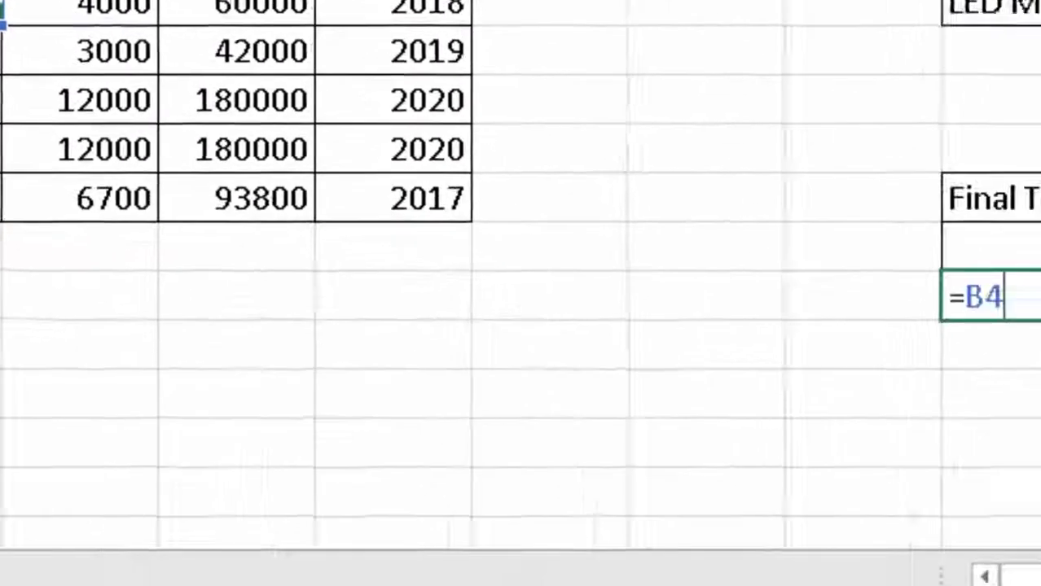
text(*)
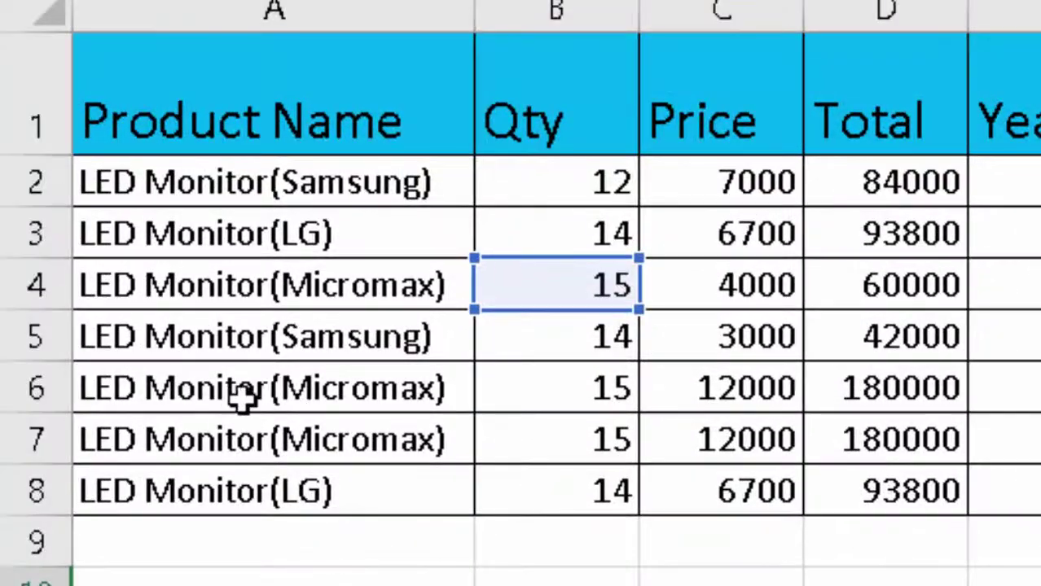
click(563, 395)
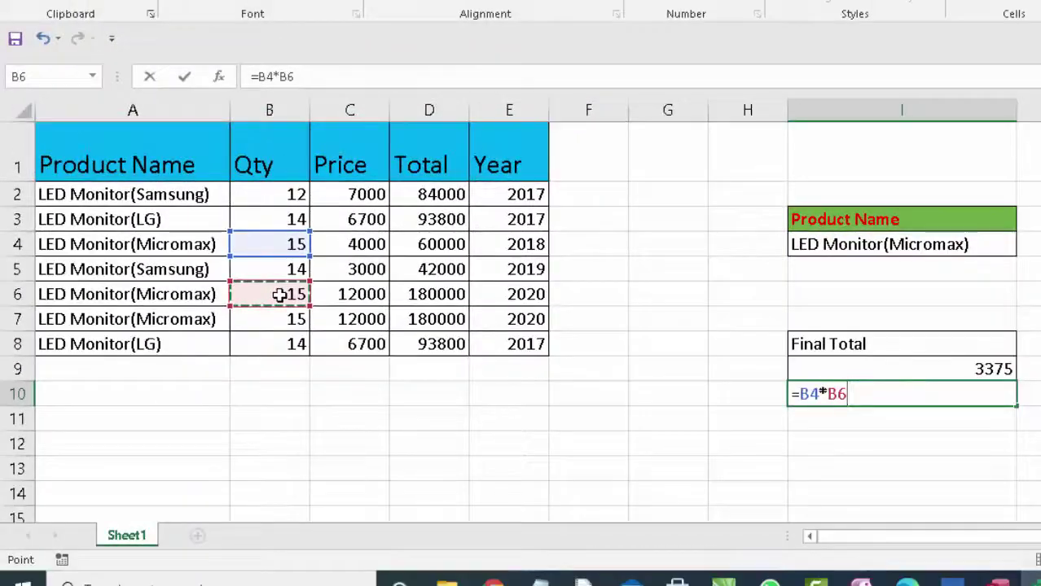
text(*)
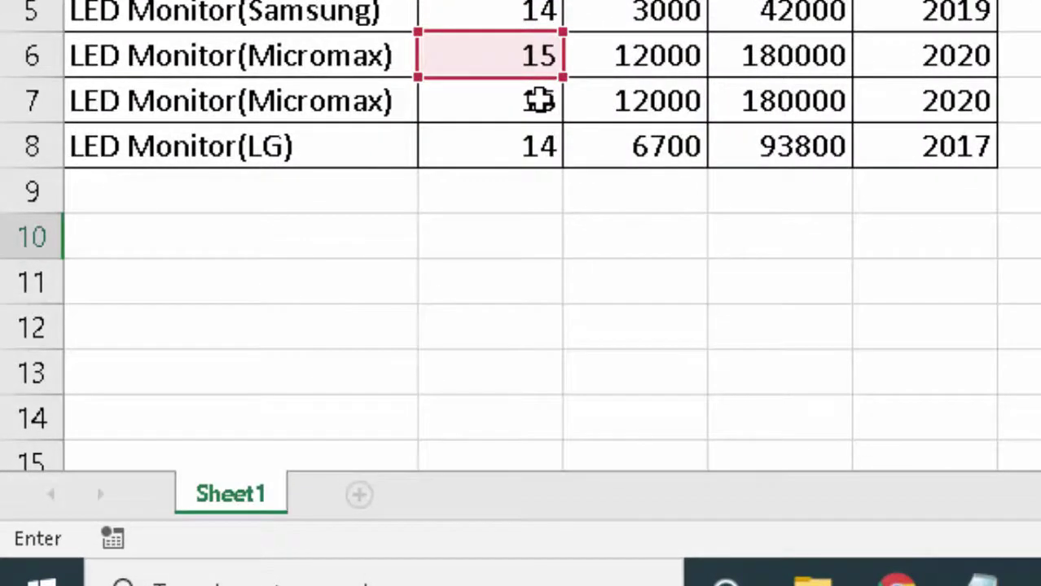
click(509, 106)
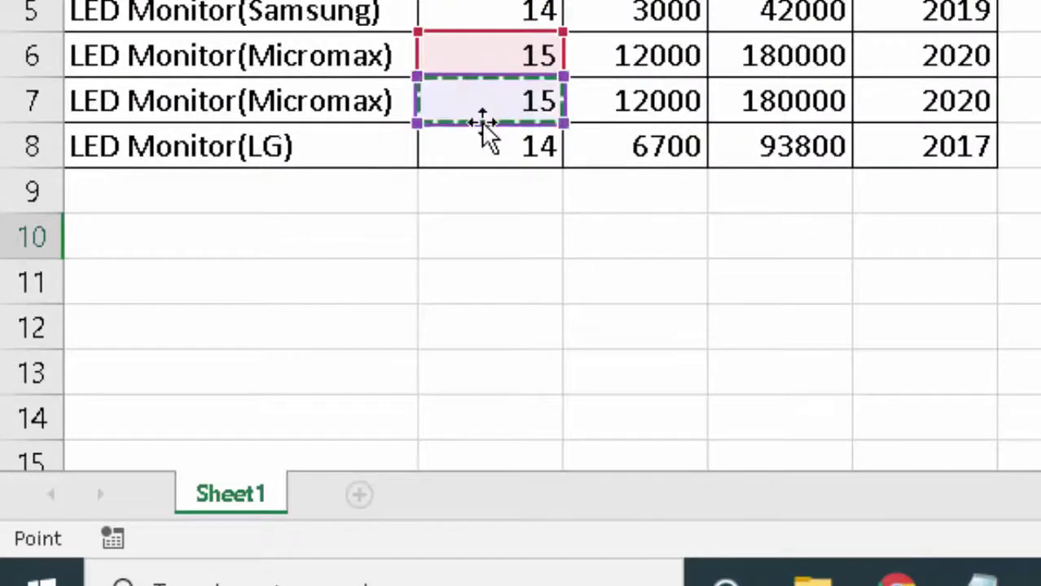
key(Return)
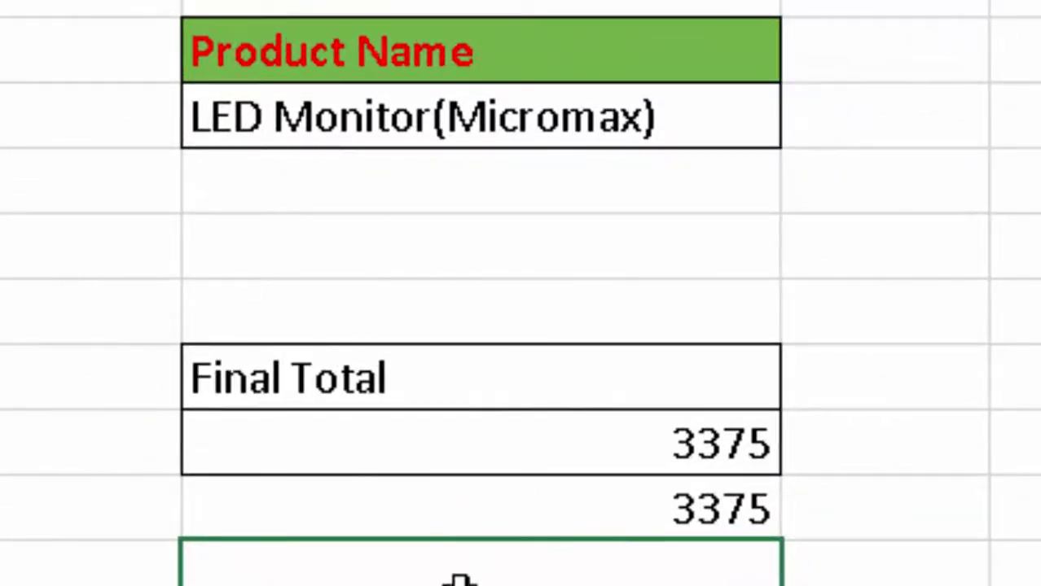
- Enter =PRODUCT(B4,B6,B7) in I11, which also returns 3375
text(=pr)
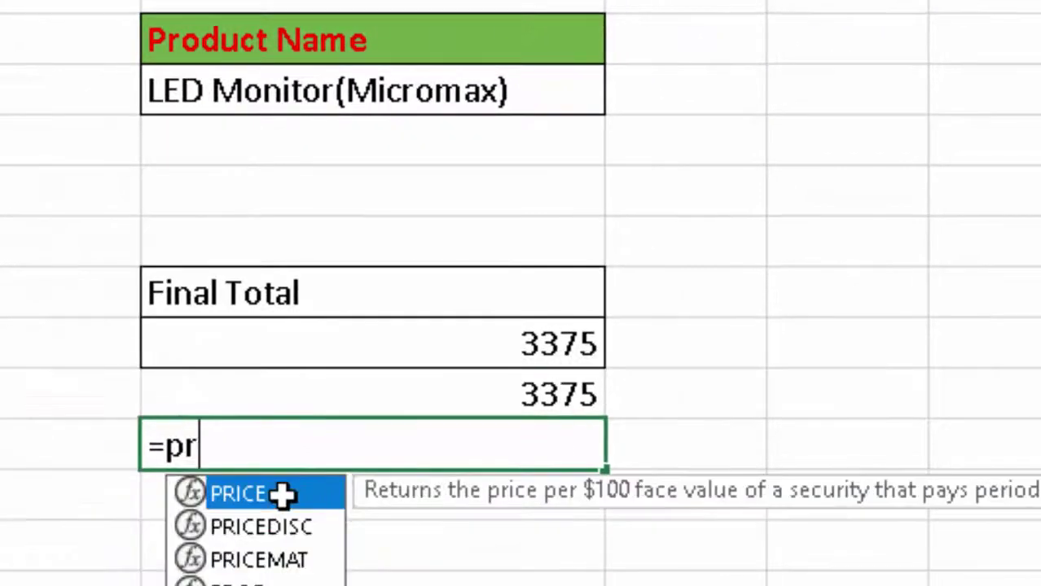
text(oduct)
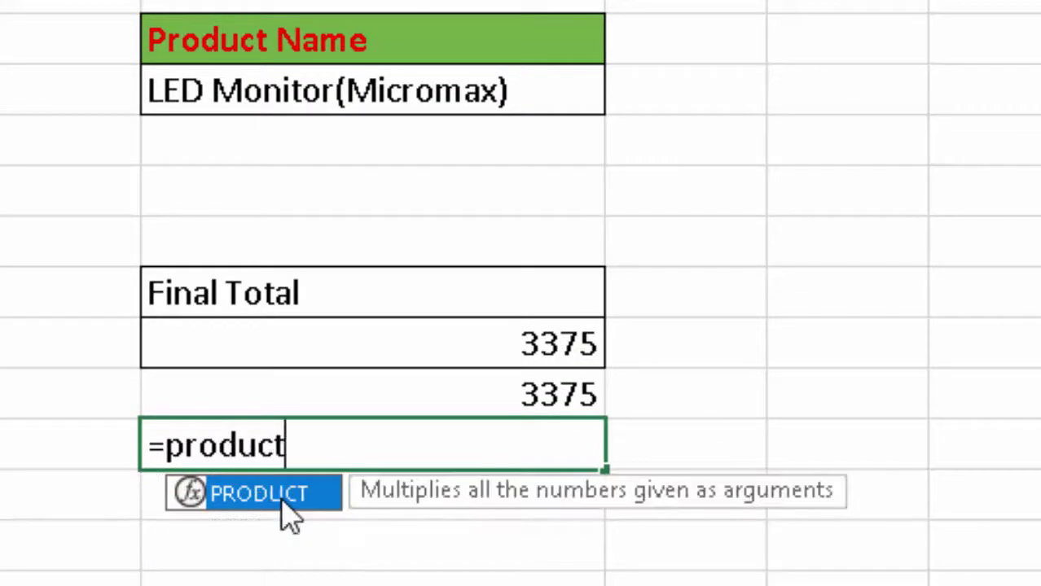
text(()
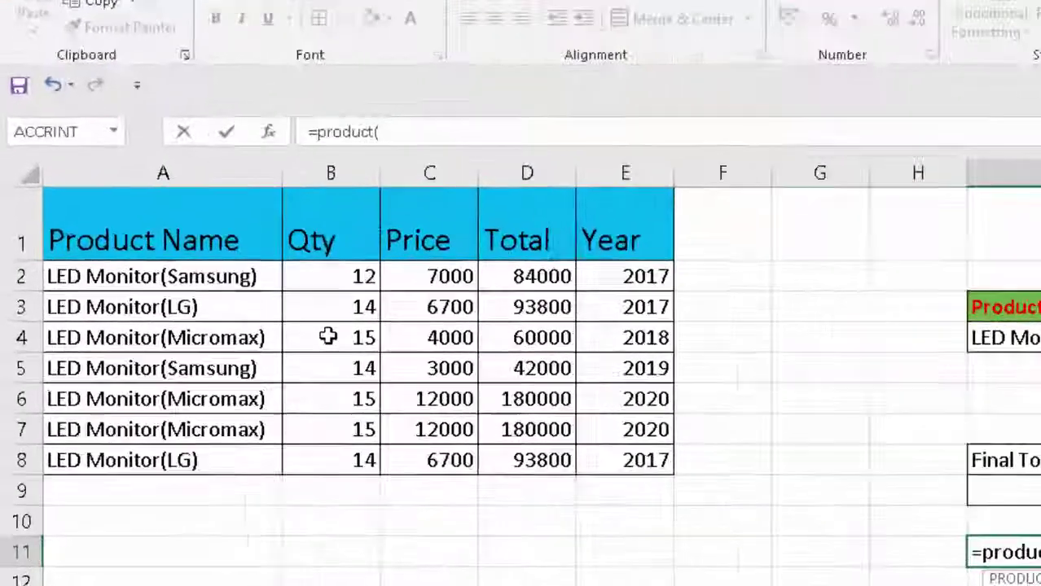
click(327, 338)
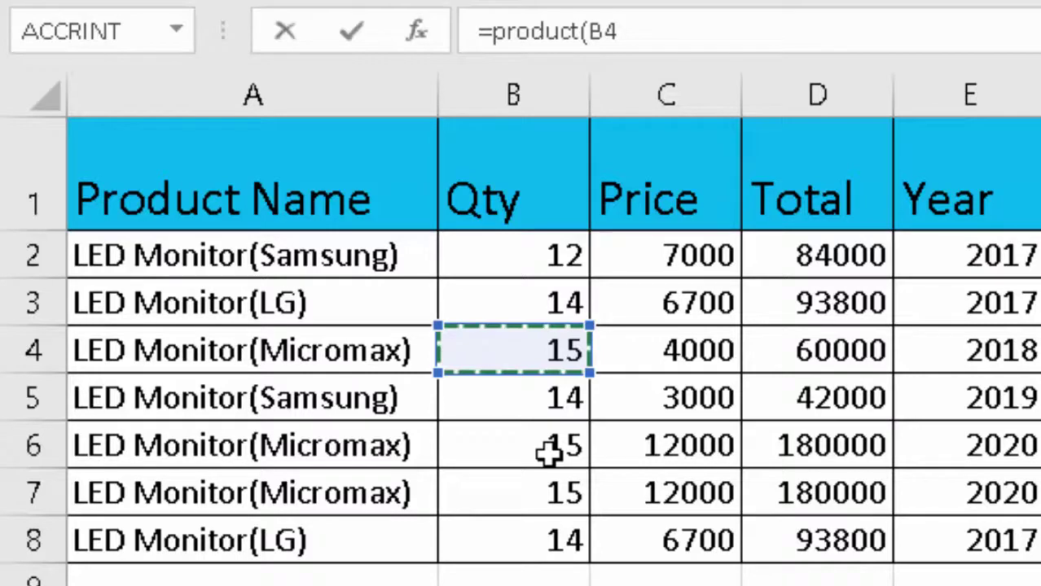
text(,)
click(548, 454)
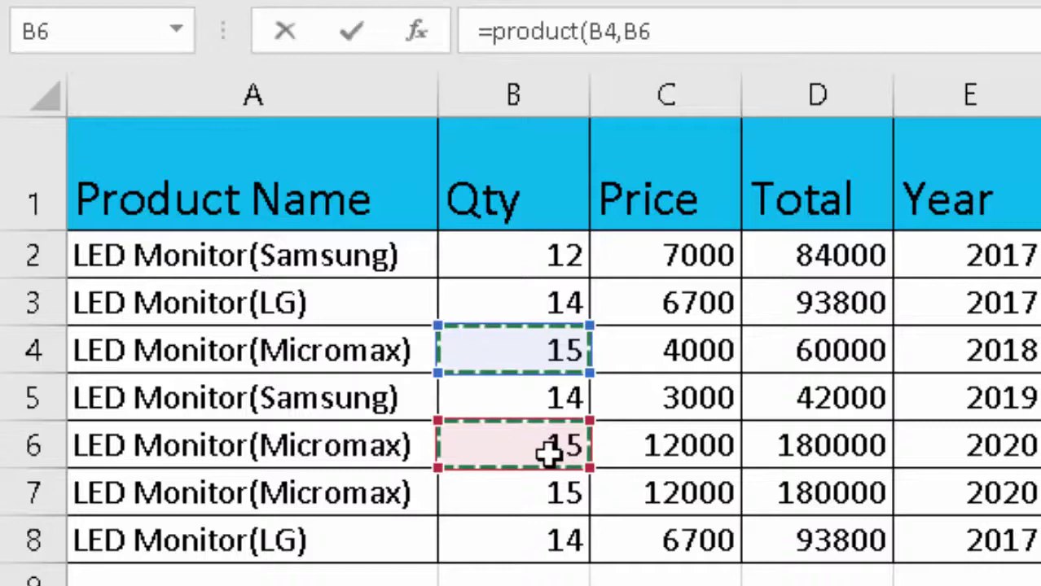
text(,)
click(518, 498)
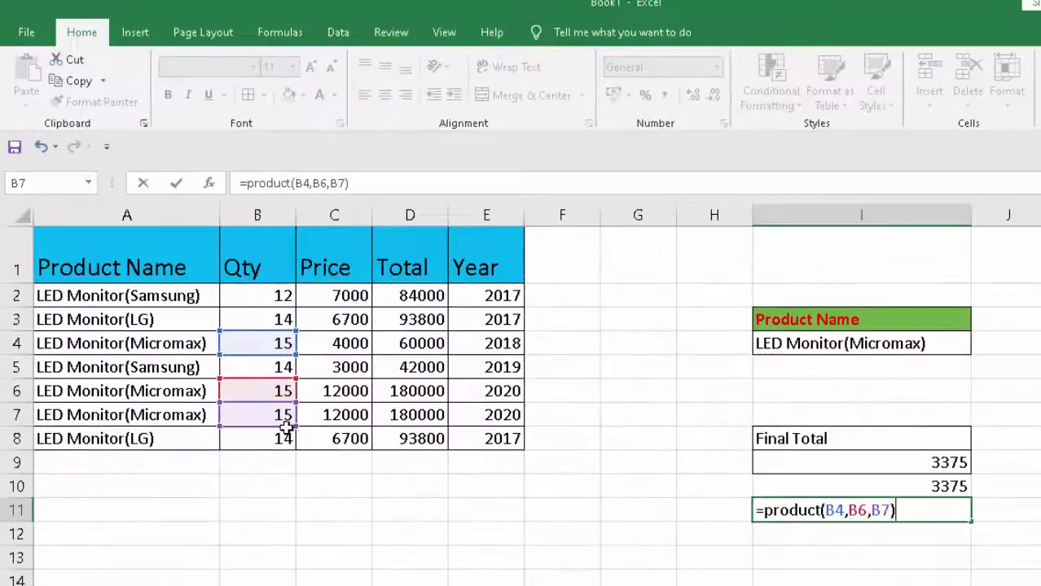
key(Return)
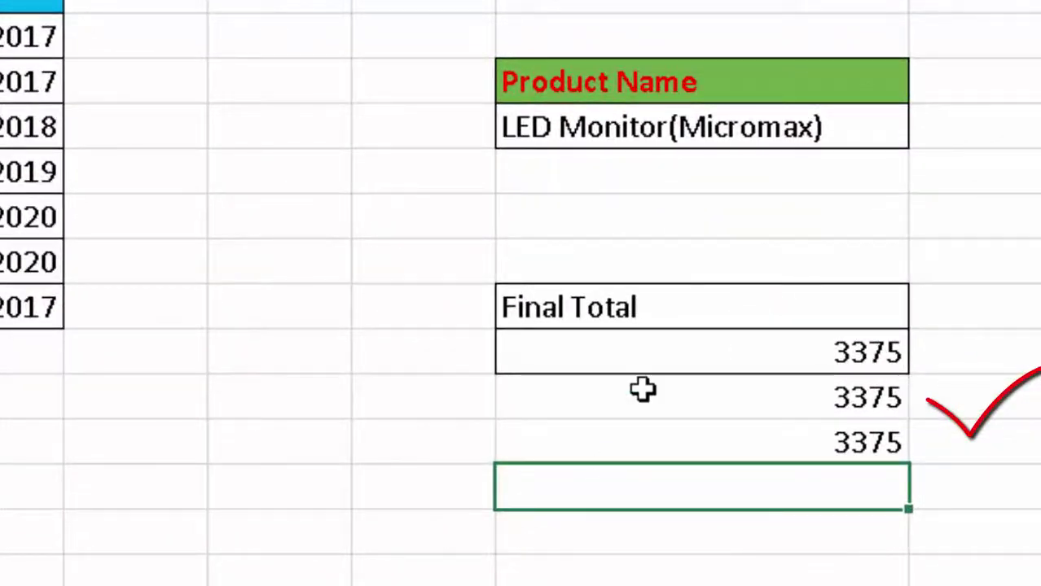
- Clear the two check results in I10:I11, leaving only the DPRODUCT total
click(578, 410)
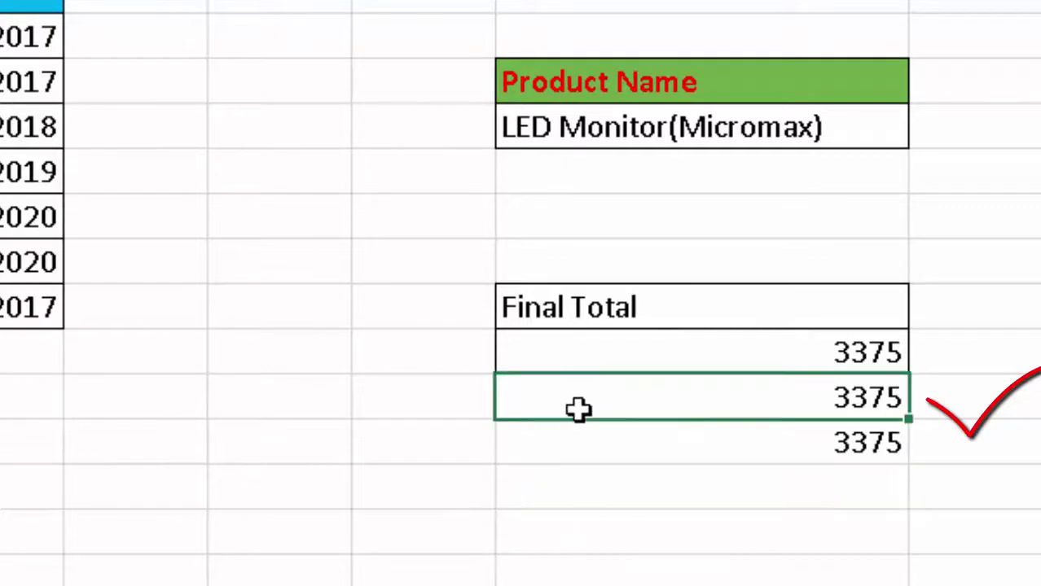
click(591, 441)
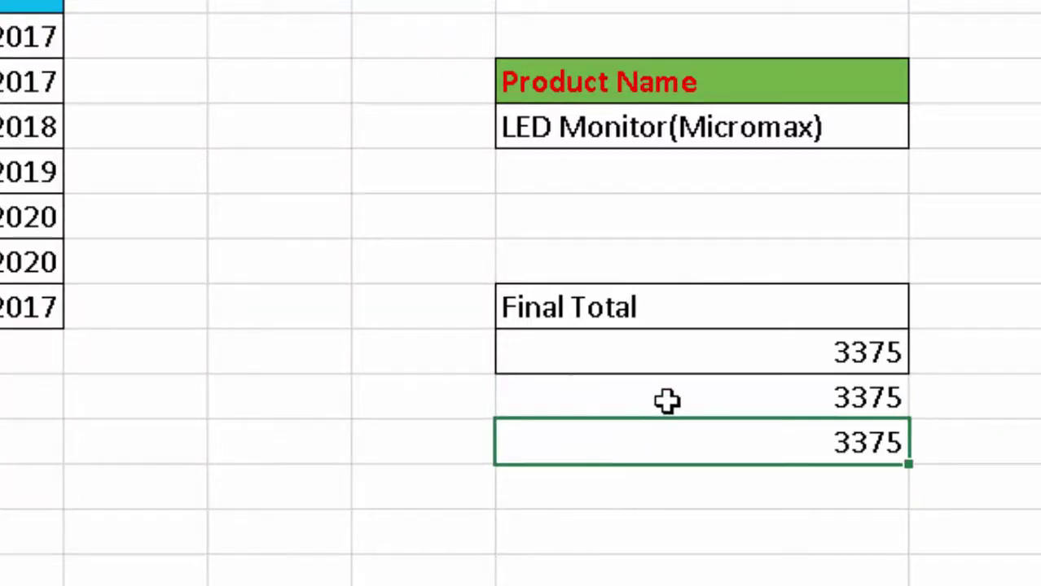
drag(668, 399, 633, 456)
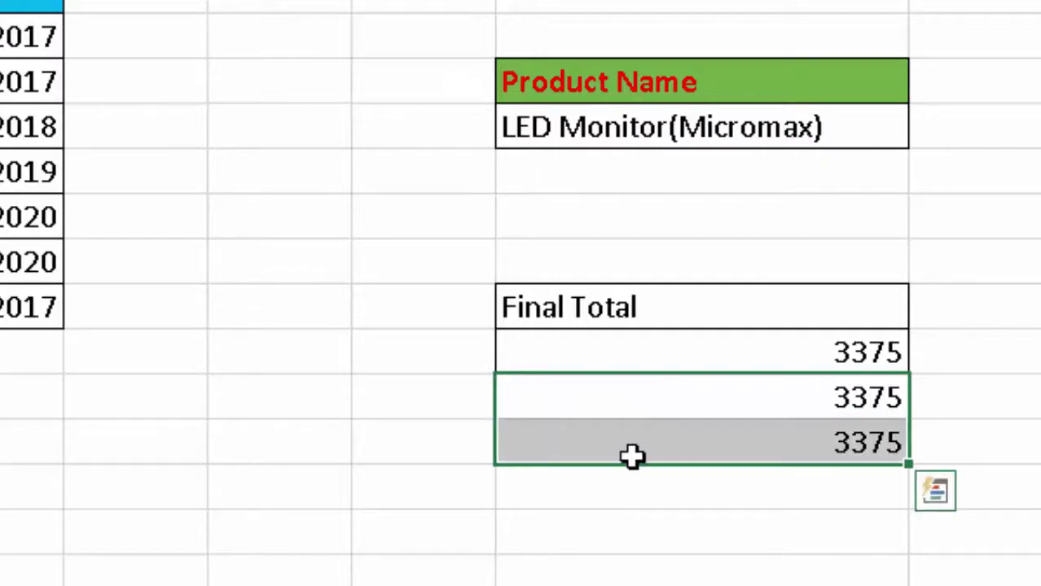
key(Delete)
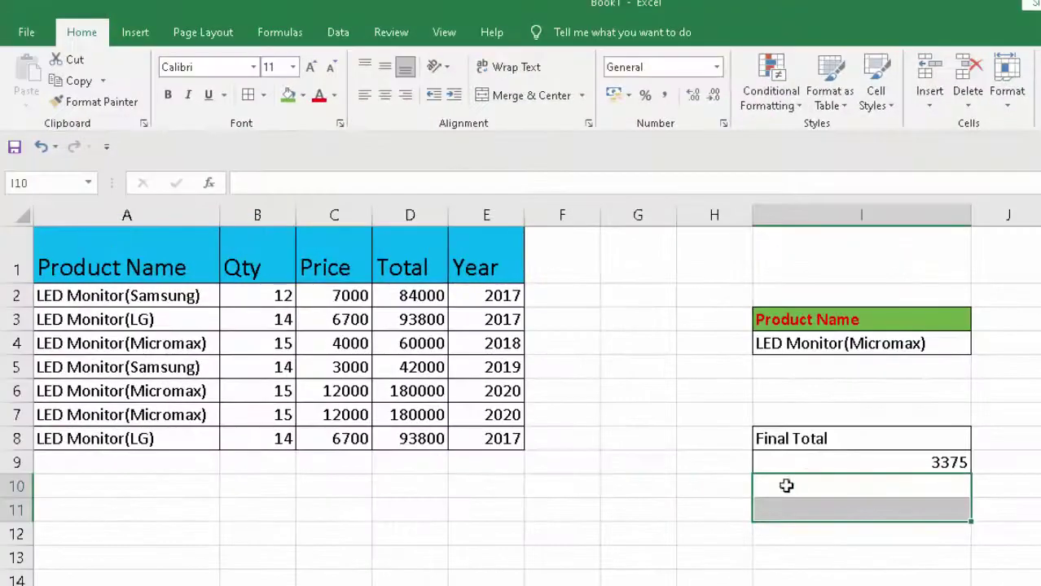
click(820, 470)
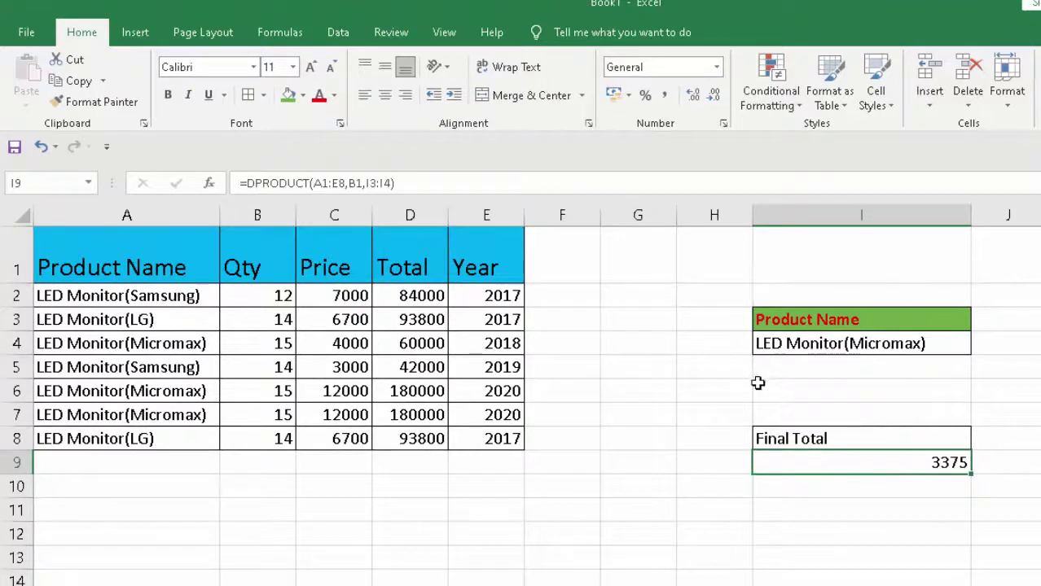
- Make the header row A1:E1, Product Name to Year, bold
drag(501, 264, 116, 250)
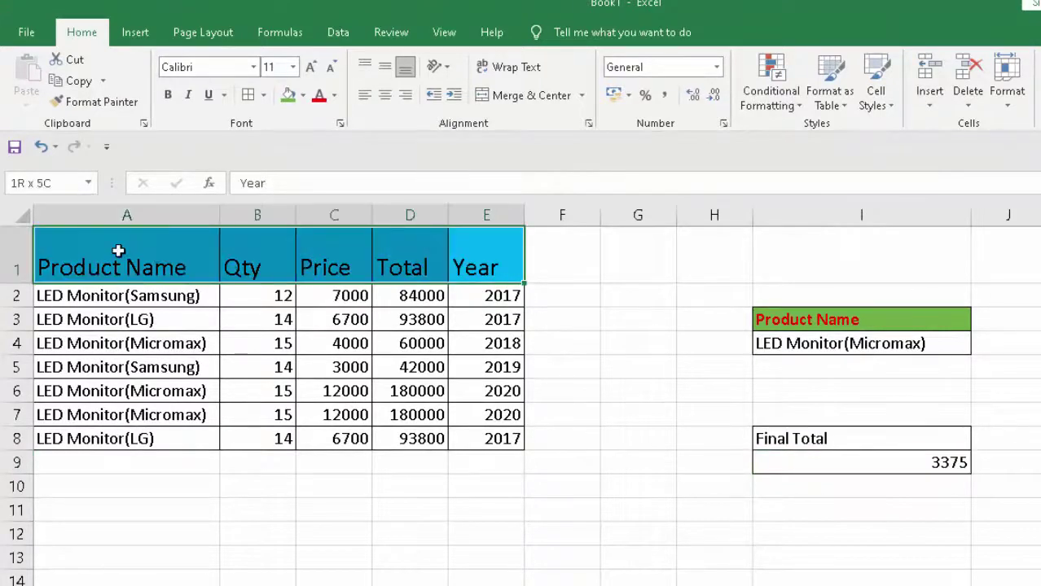
click(168, 96)
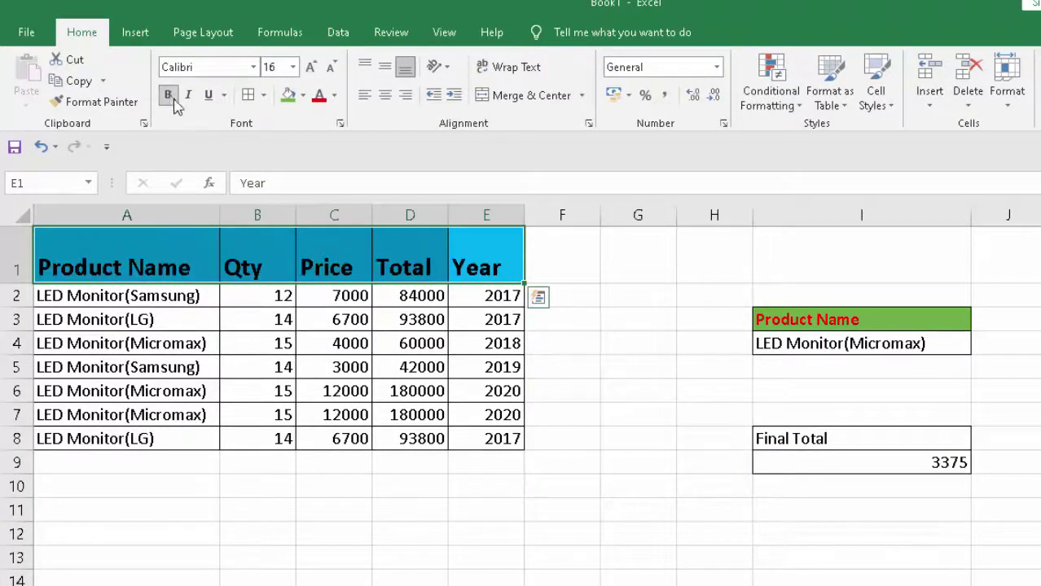
click(830, 558)
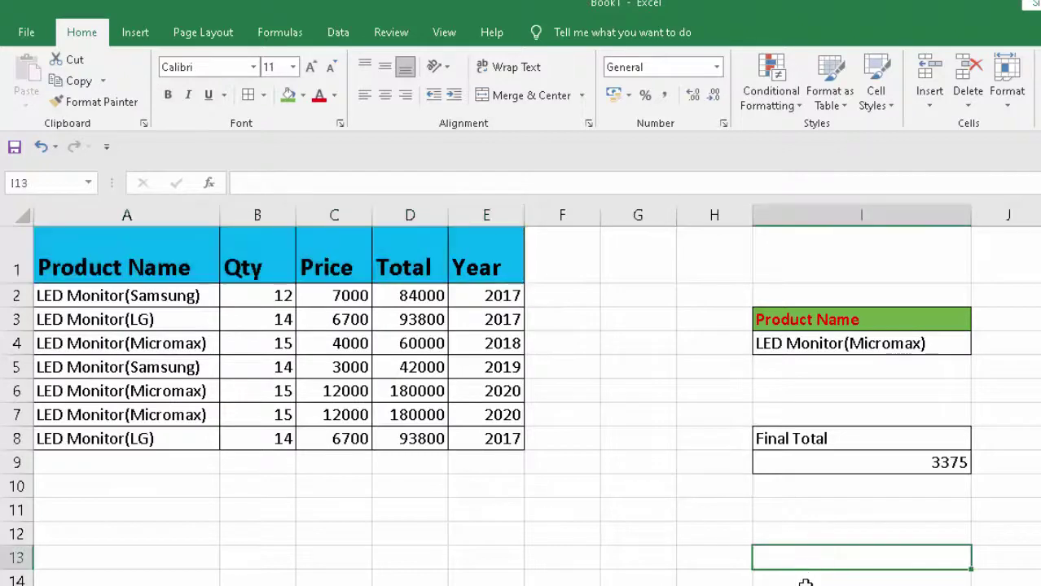